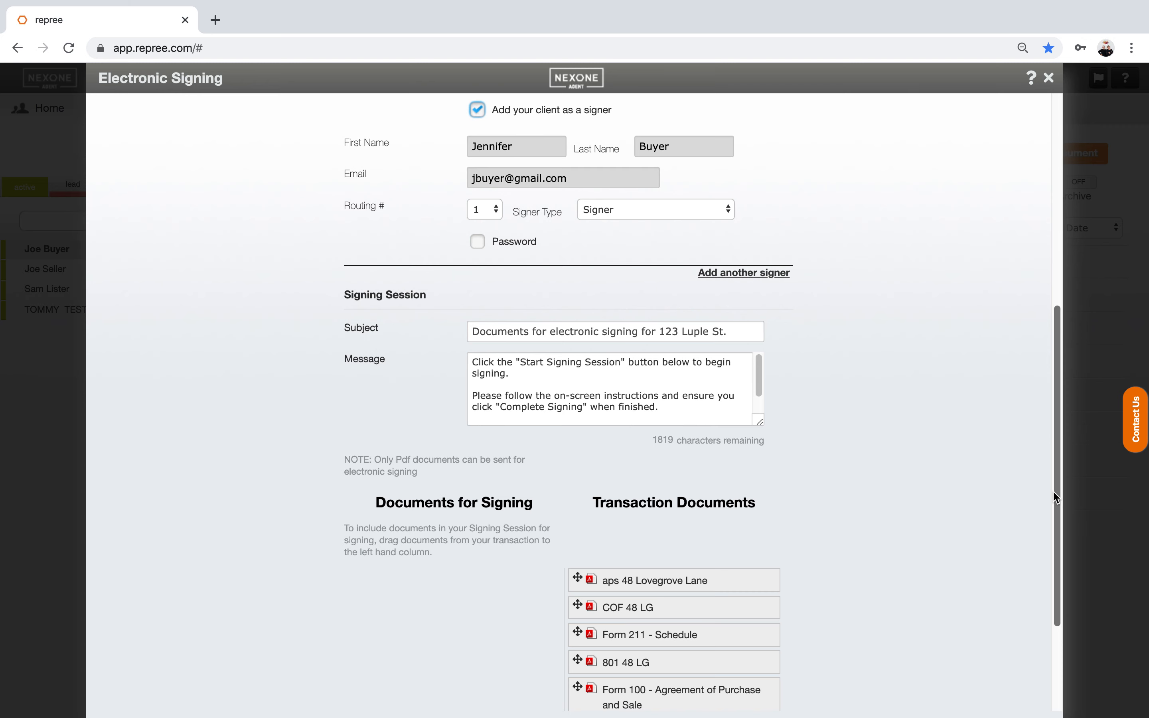
# Add the transaction document whose name starts with "aps" to the documents for signing and open it for signature tagging
pyautogui.moveTo(1053, 492); pyautogui.dragTo(1056, 565)
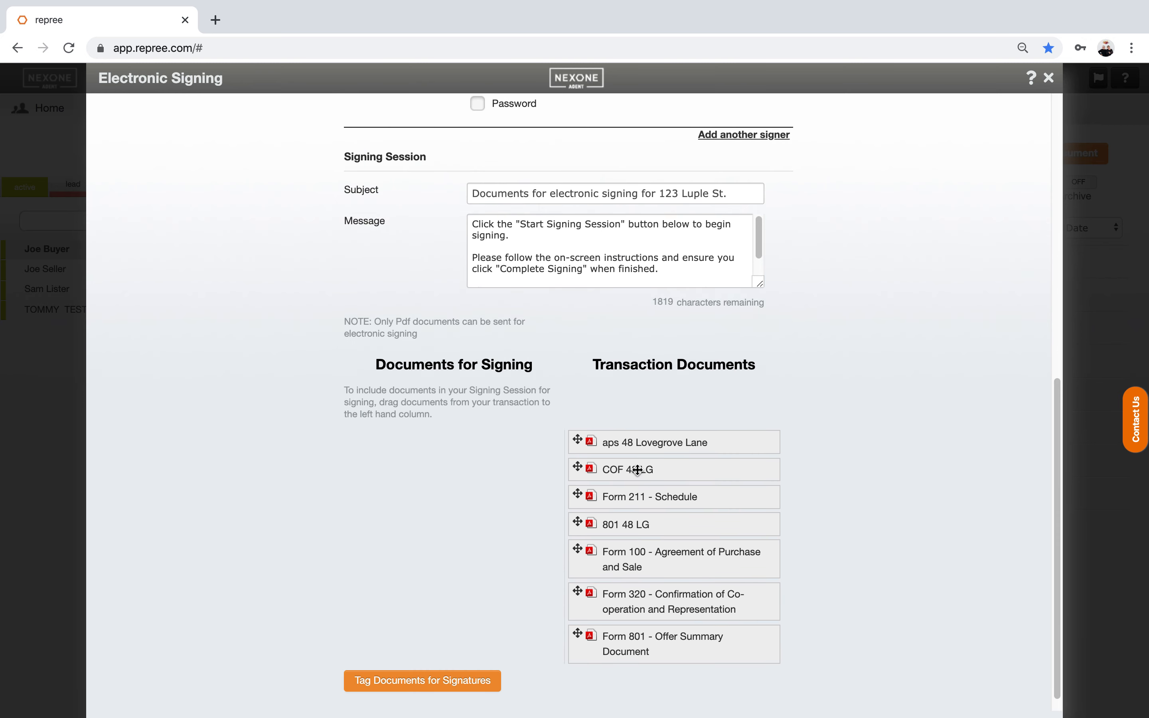
pyautogui.moveTo(636, 443); pyautogui.dragTo(429, 438)
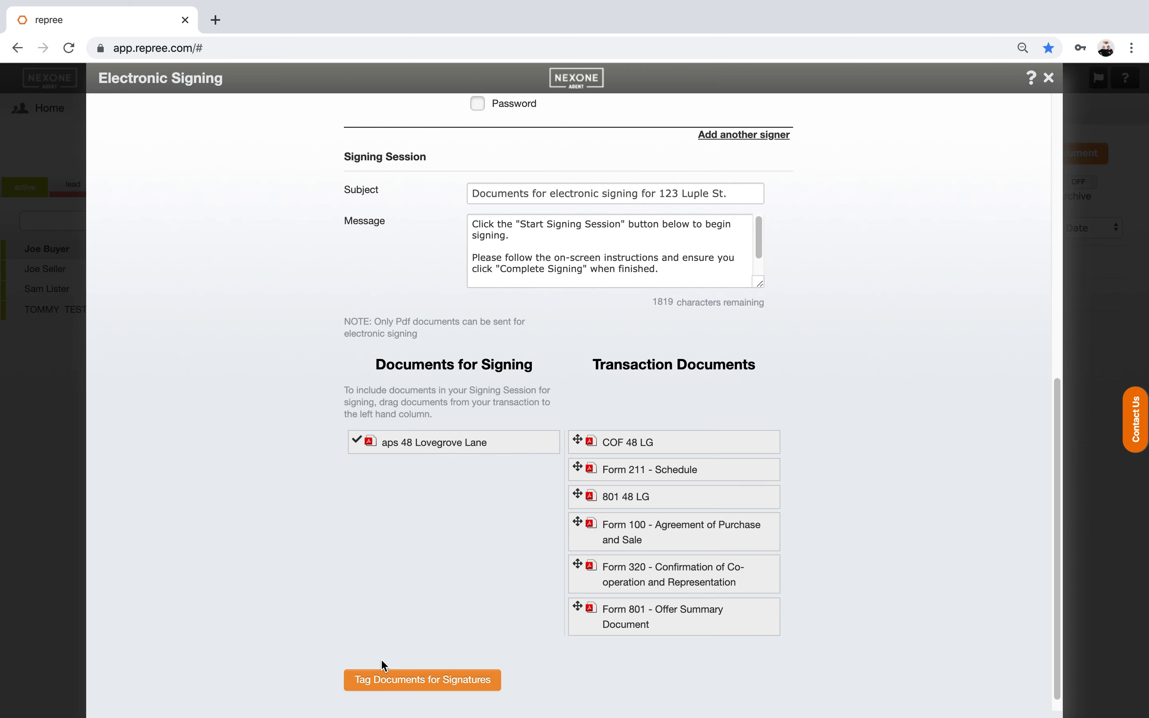
pyautogui.click(387, 683)
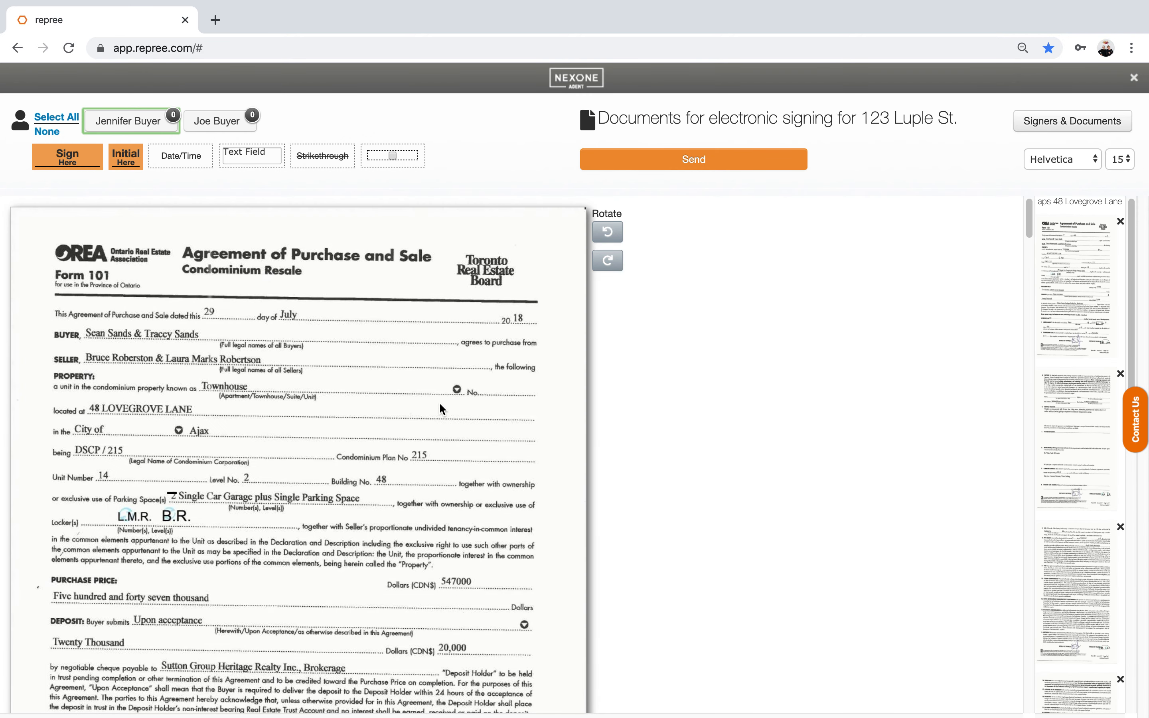
# Strike through the numeric purchase price on the agreement's first page and place the text "580,000" above it
pyautogui.moveTo(319, 152); pyautogui.dragTo(437, 589)
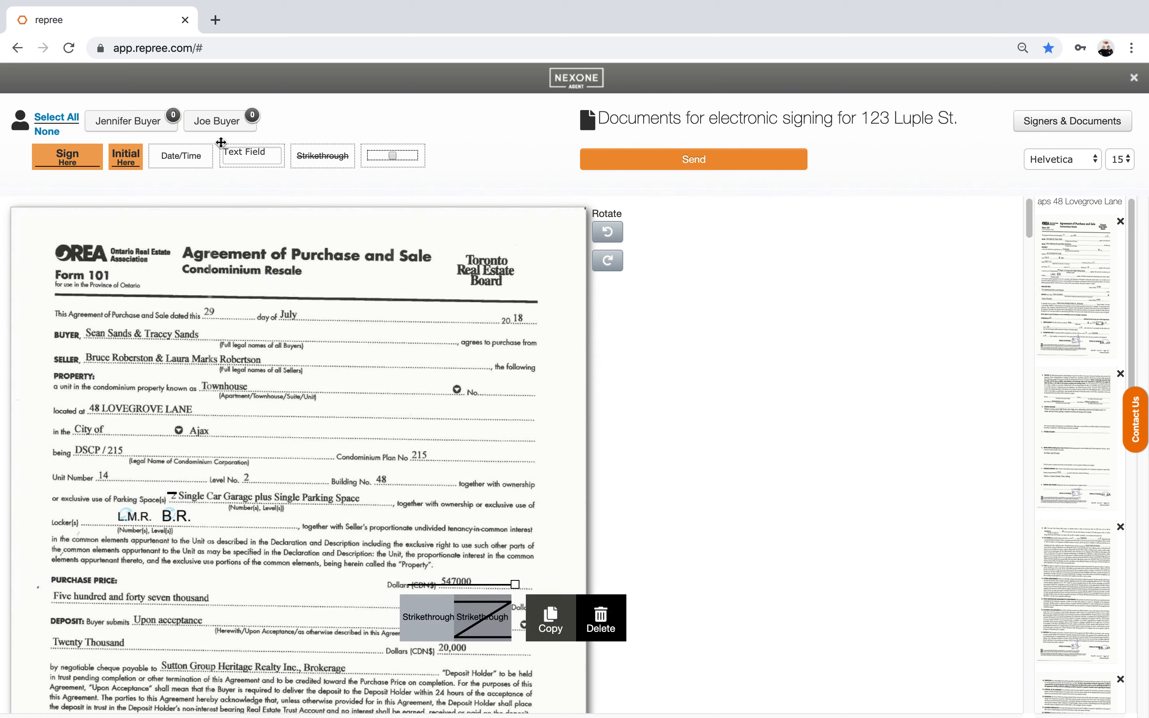
pyautogui.moveTo(238, 153); pyautogui.dragTo(417, 492)
pyautogui.moveTo(428, 534); pyautogui.dragTo(474, 565)
pyautogui.click(474, 565)
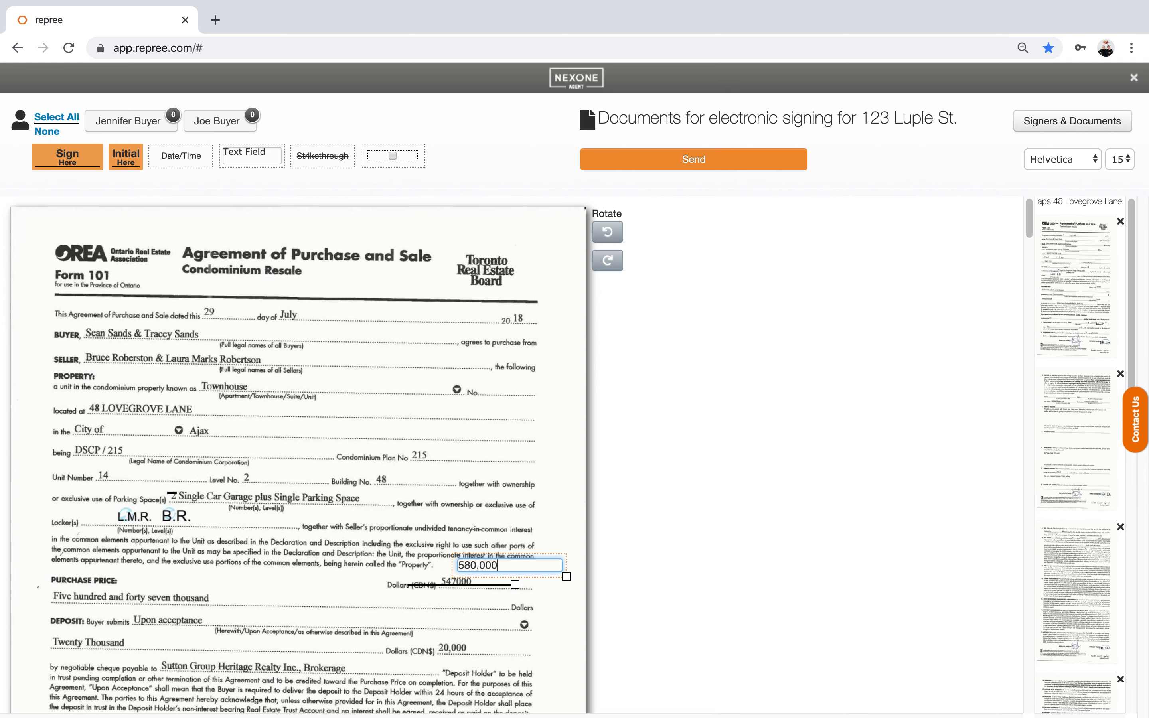
# Strike through "forty seven thousand" in the written purchase price and place the text "Eighty thousand" above it
pyautogui.moveTo(313, 158); pyautogui.dragTo(147, 614)
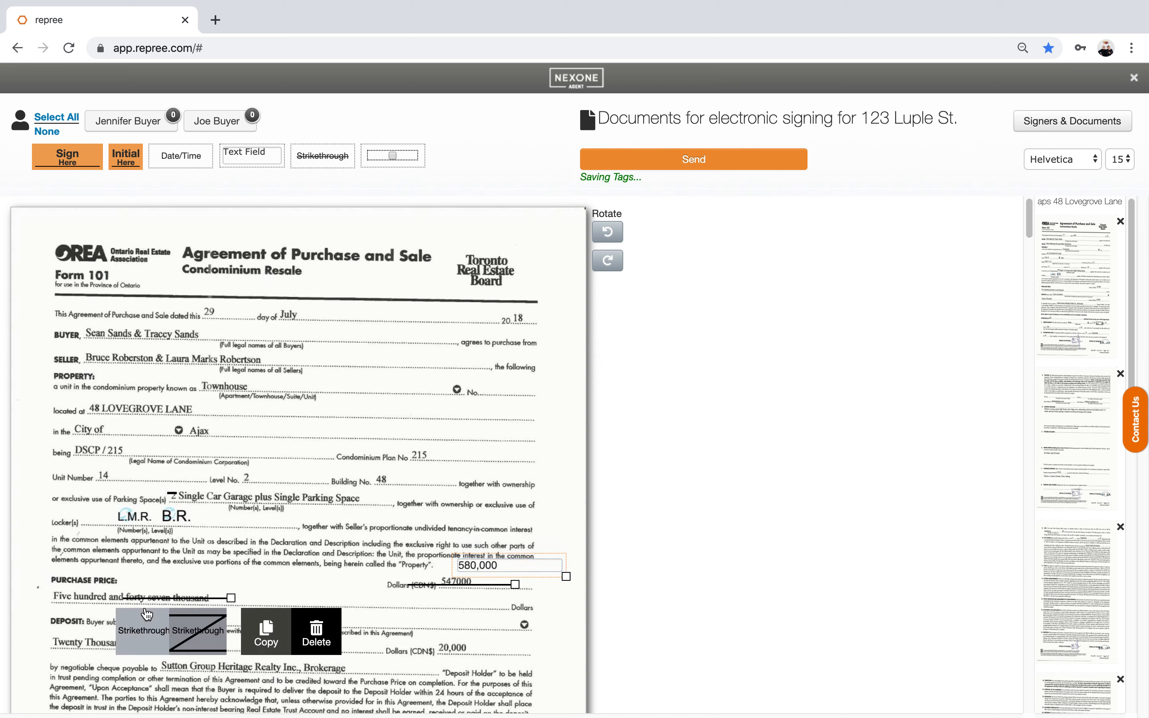
pyautogui.moveTo(229, 157)
pyautogui.mouseDown()
pyautogui.moveTo(159, 546)
pyautogui.moveTo(135, 579)
pyautogui.mouseUp()
pyautogui.click(137, 579)
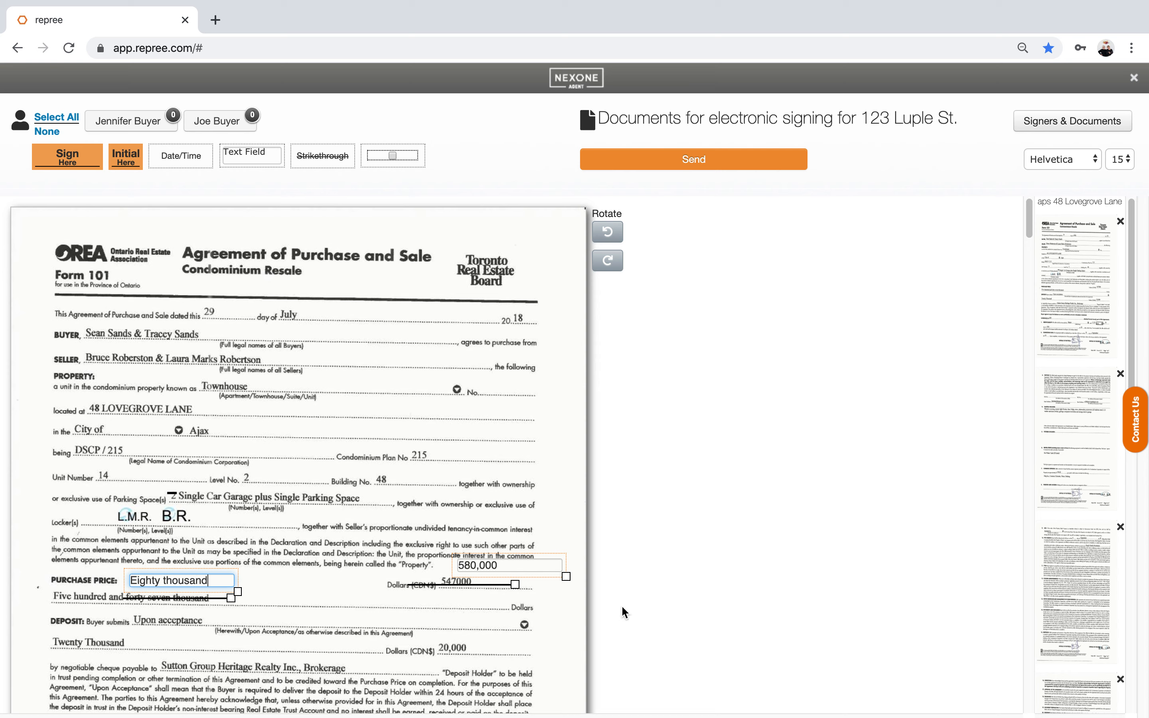
# Strike through "Buyer" in the Irrevocability clause and place the text "Seller" above it
pyautogui.scroll(-1, 1030, 238)
pyautogui.moveTo(1029, 234)
pyautogui.mouseDown()
pyautogui.moveTo(1030, 261)
pyautogui.moveTo(1029, 244)
pyautogui.mouseUp()
pyautogui.moveTo(325, 151); pyautogui.dragTo(246, 401)
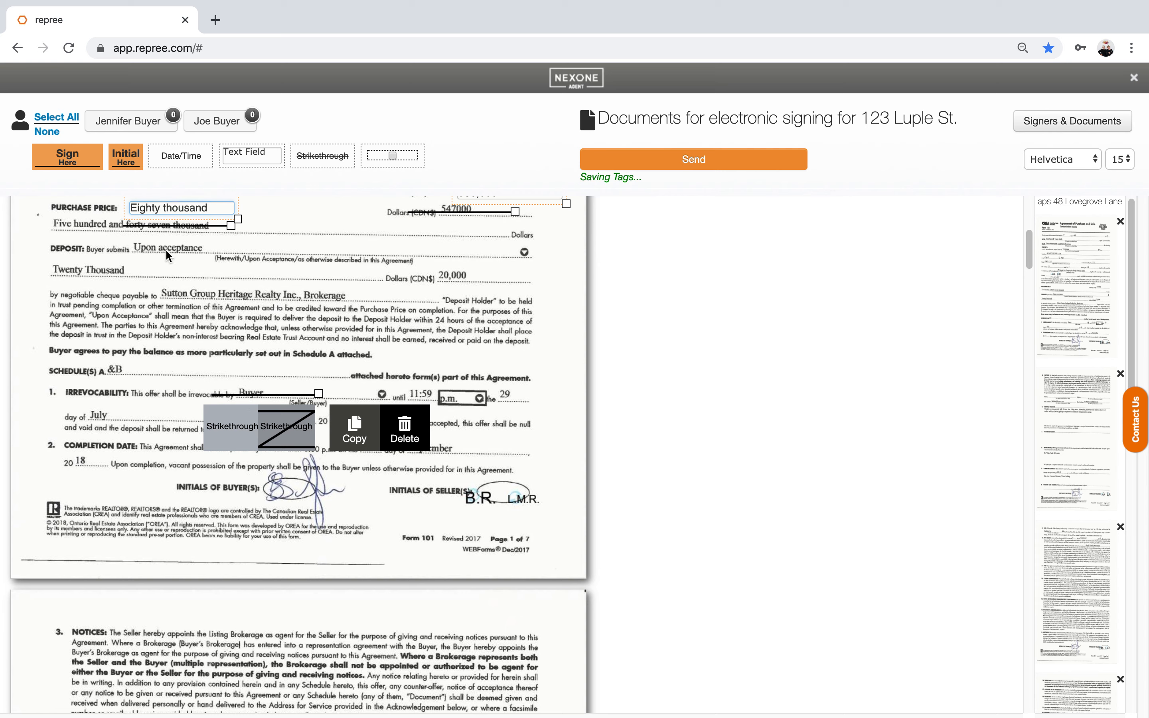
pyautogui.moveTo(227, 154); pyautogui.dragTo(231, 367)
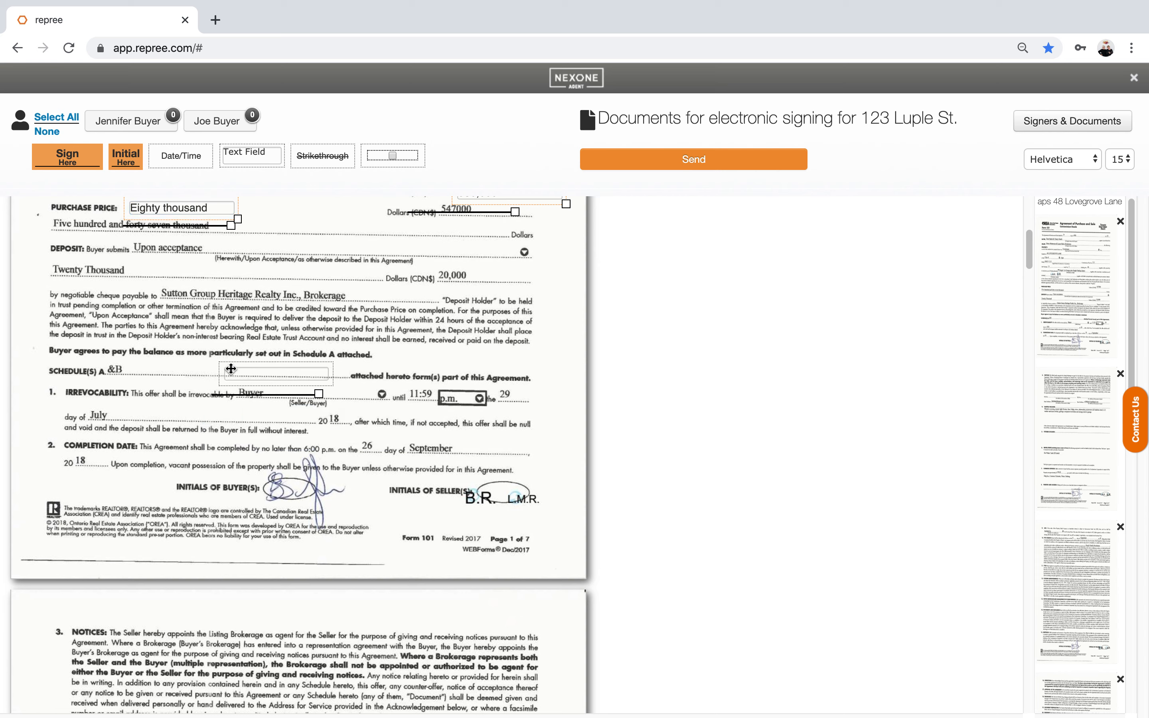
pyautogui.click(231, 370)
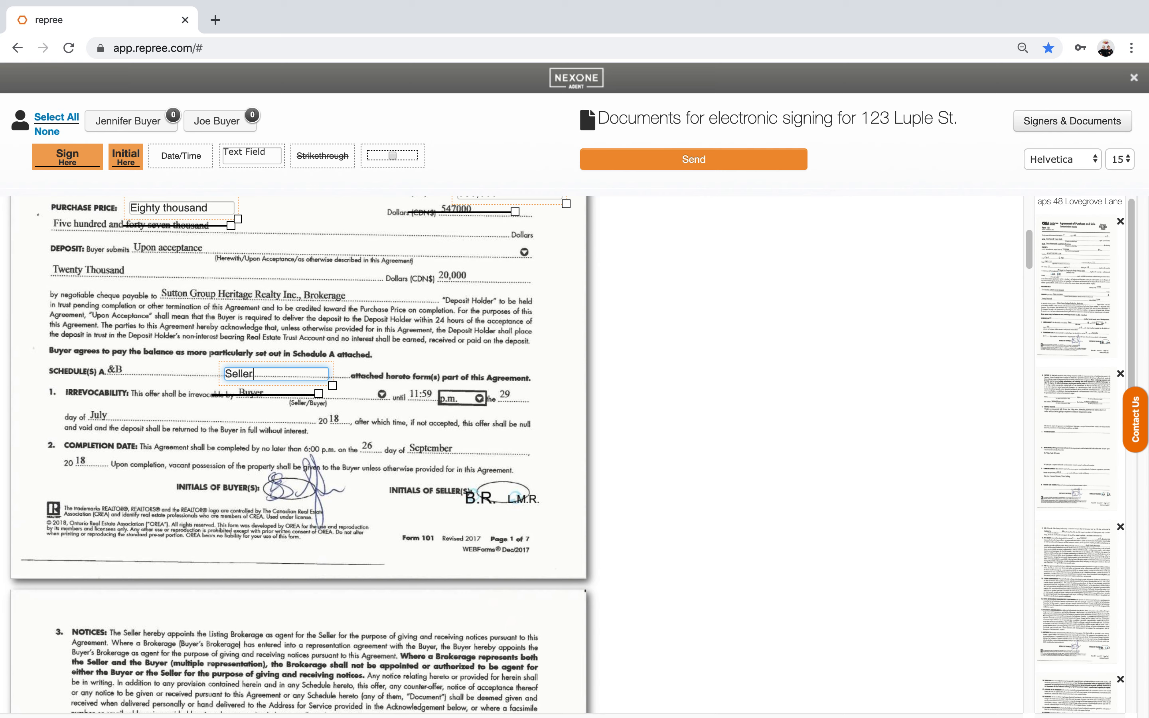
# Place initial tags for both signers beside all three amendments, send the document for signing, and close the tagging view
pyautogui.click(146, 118)
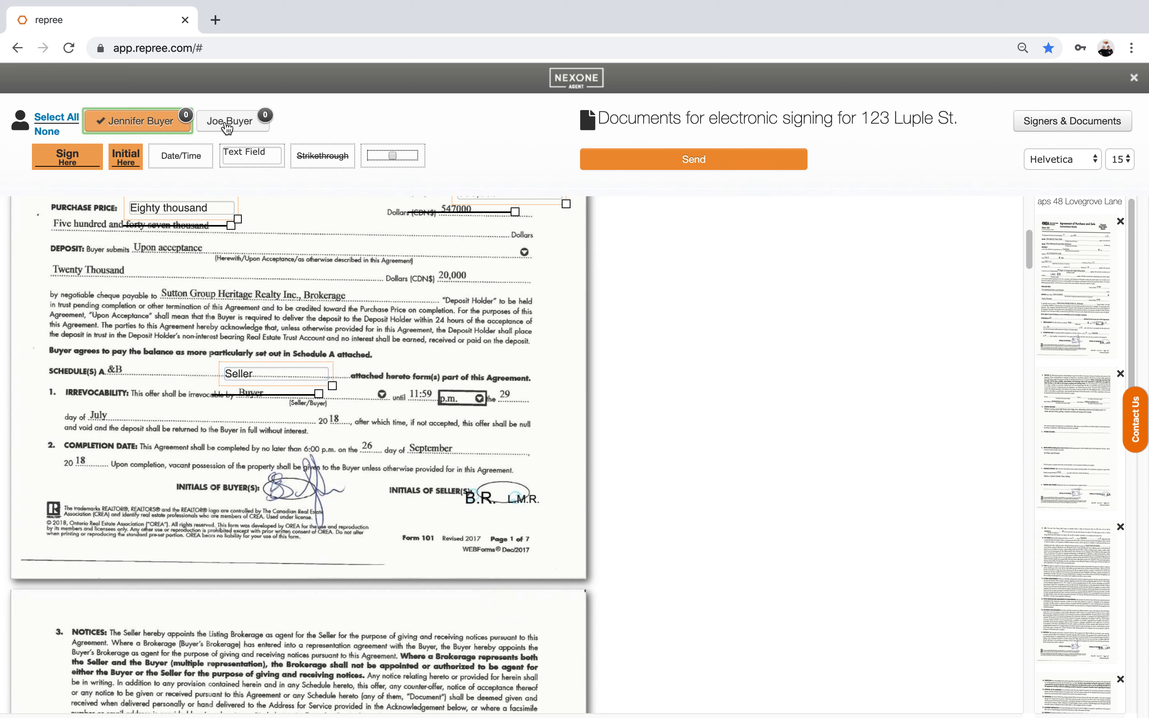
pyautogui.click(227, 125)
pyautogui.moveTo(126, 154); pyautogui.dragTo(161, 356)
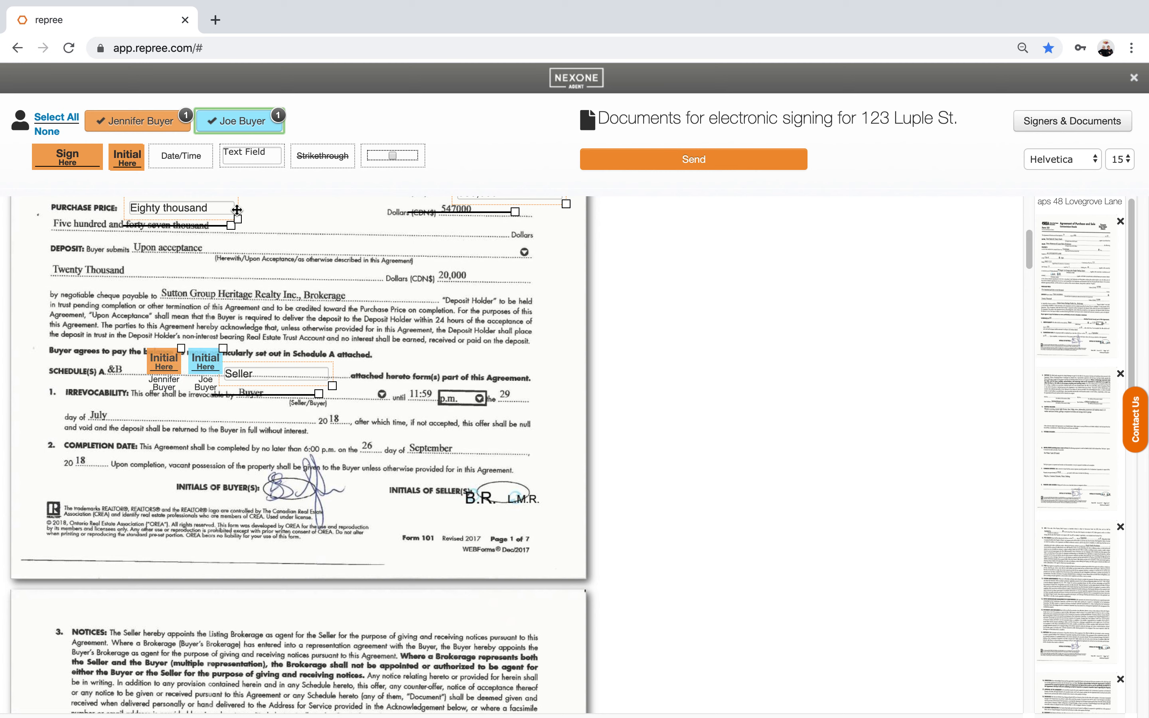
pyautogui.moveTo(127, 157); pyautogui.dragTo(383, 214)
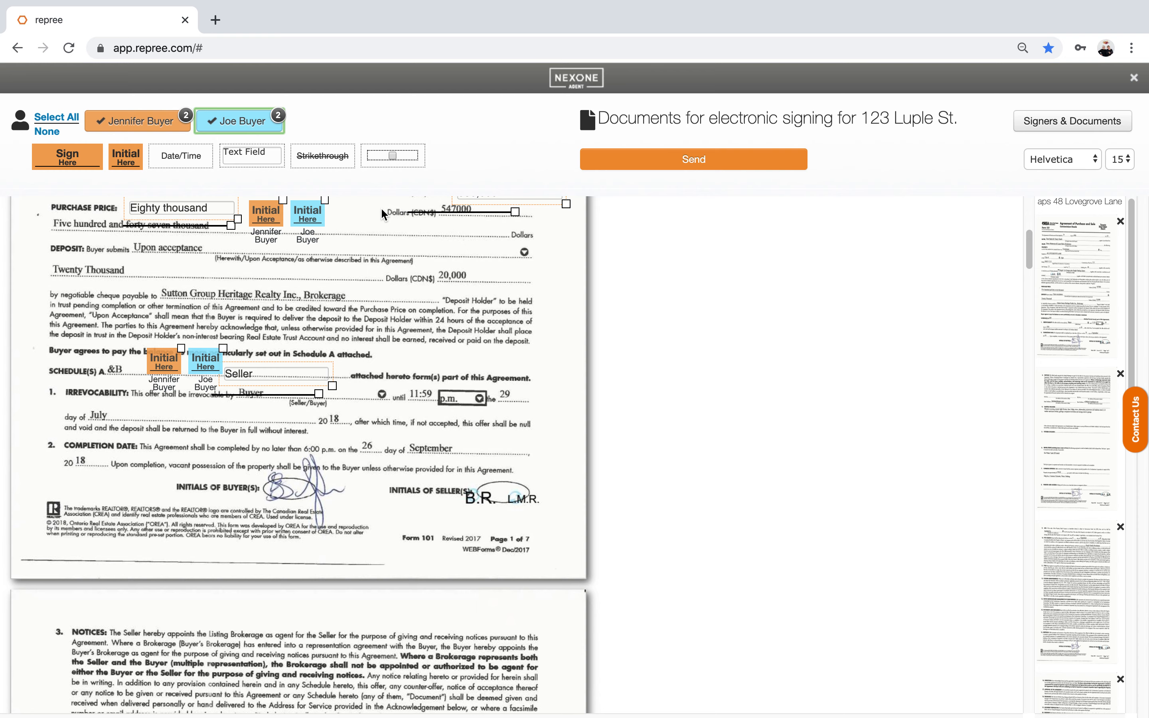
pyautogui.moveTo(1028, 254); pyautogui.dragTo(1029, 238)
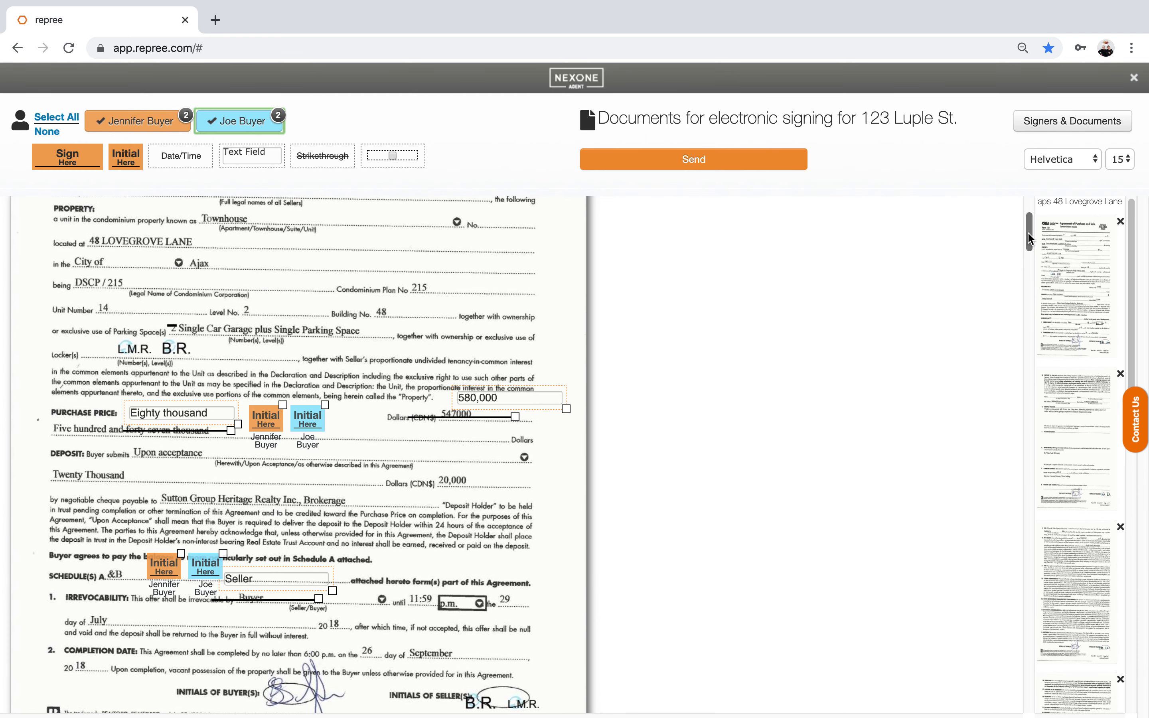
pyautogui.moveTo(130, 157); pyautogui.dragTo(375, 441)
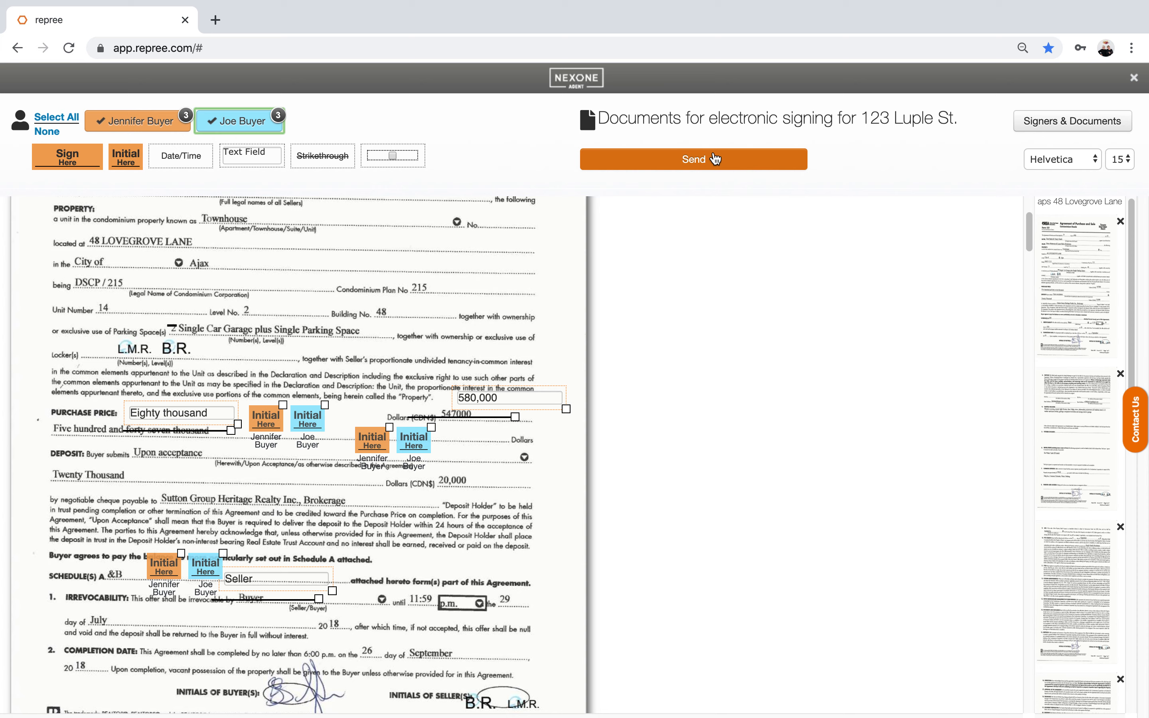
pyautogui.click(715, 159)
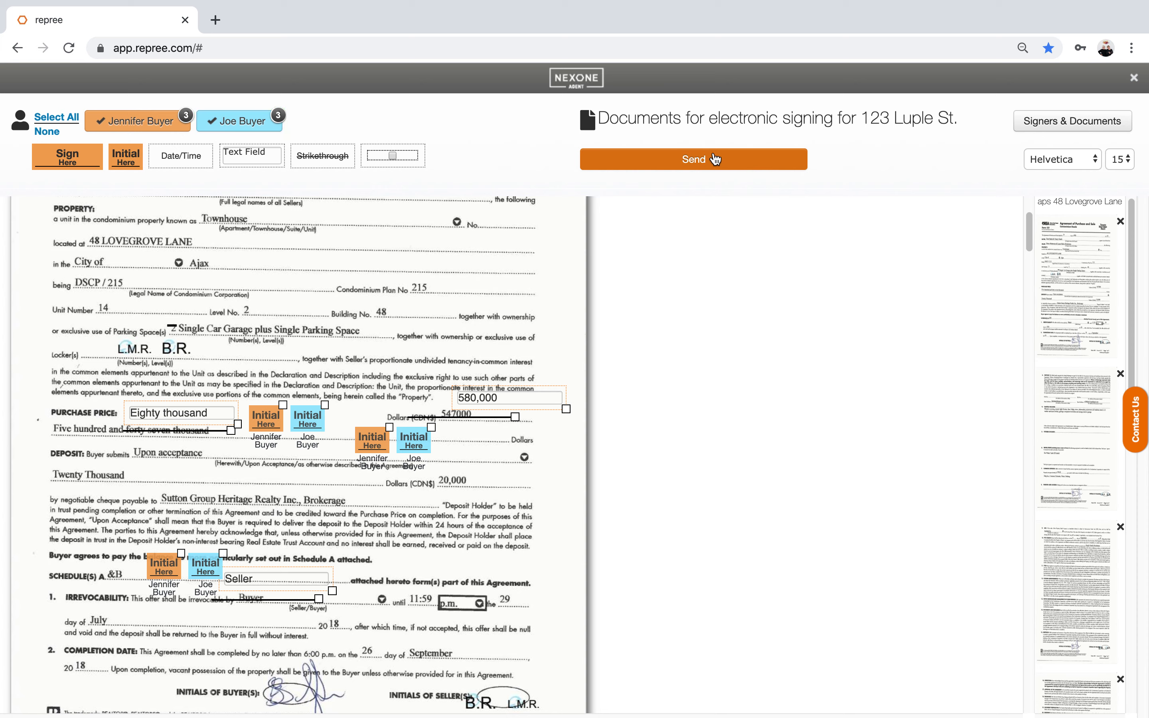
pyautogui.click(1136, 79)
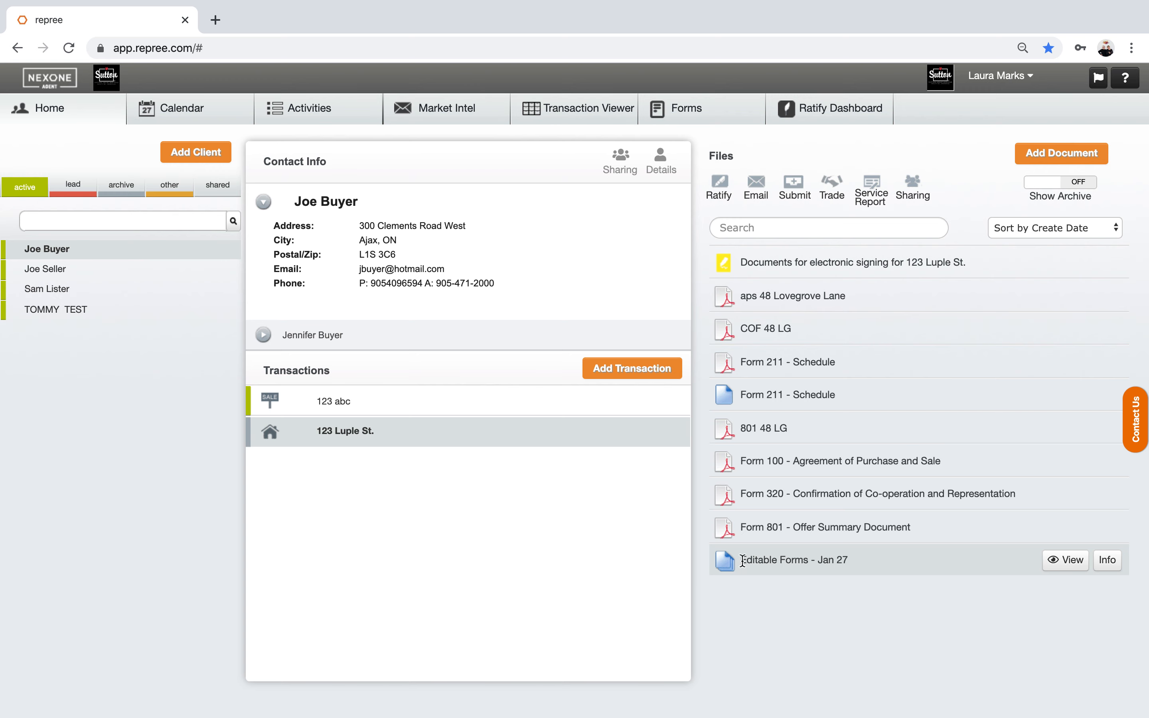
# Open the "Editable Forms - Jan 27" file and edit Form 100's property address so that "Street" is written out in full
pyautogui.click(1066, 565)
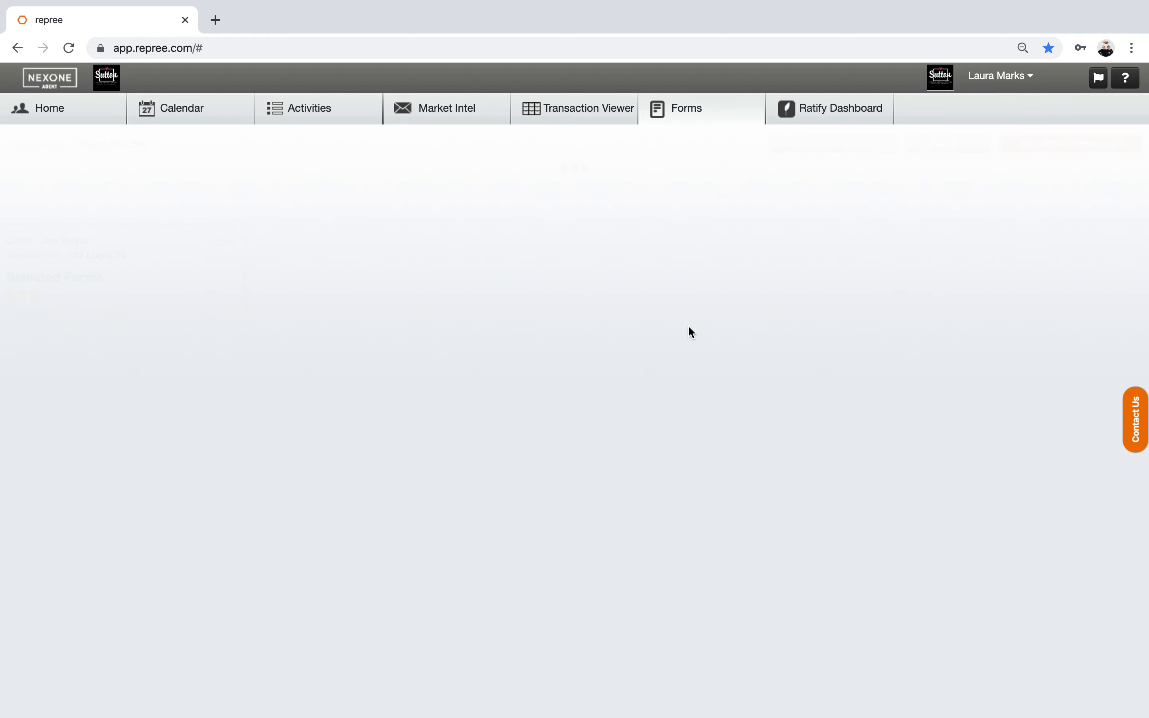
pyautogui.click(68, 48)
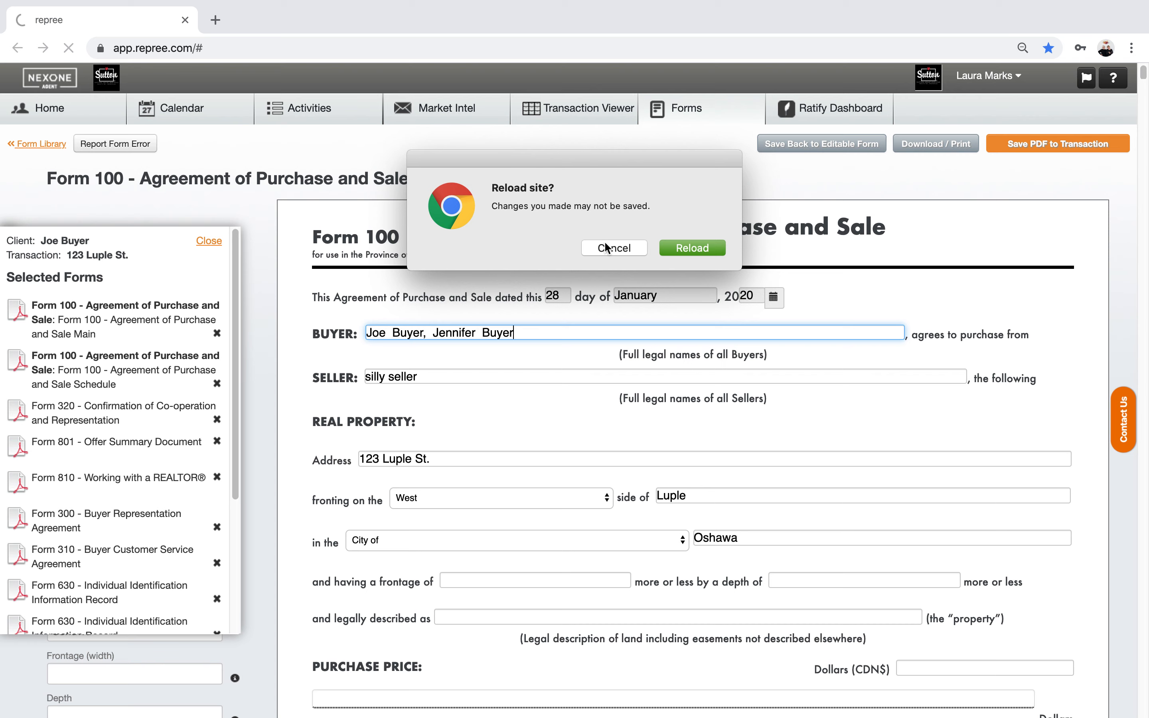
pyautogui.click(608, 248)
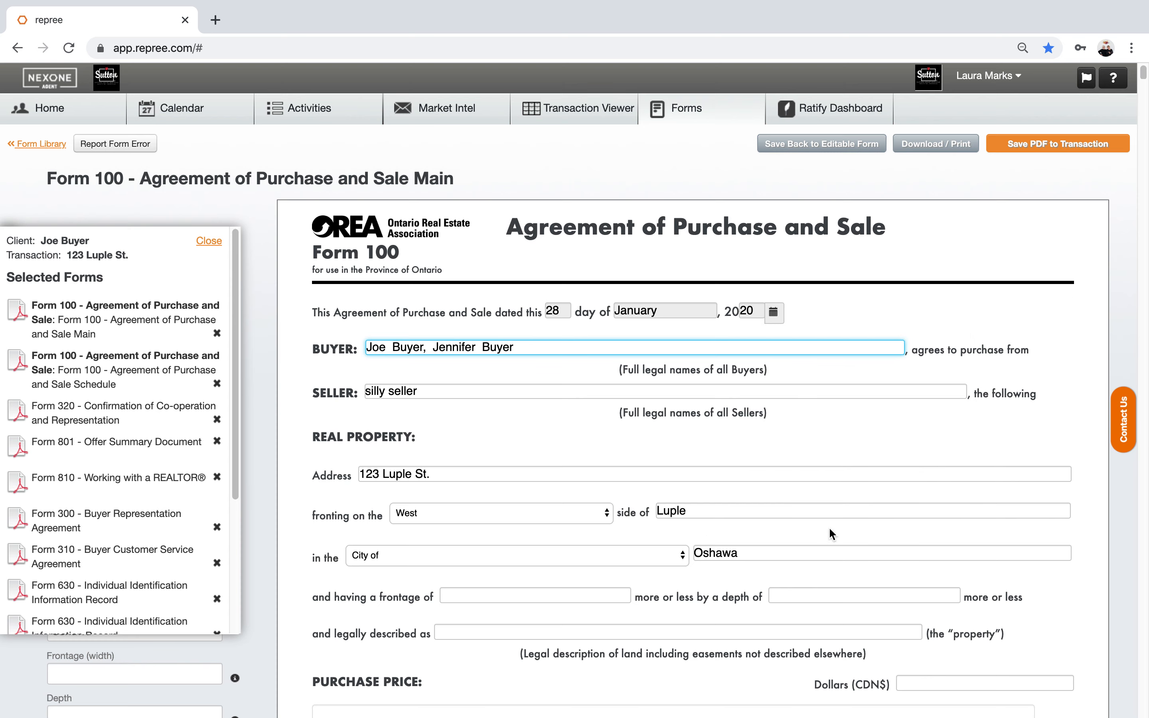
pyautogui.click(745, 474)
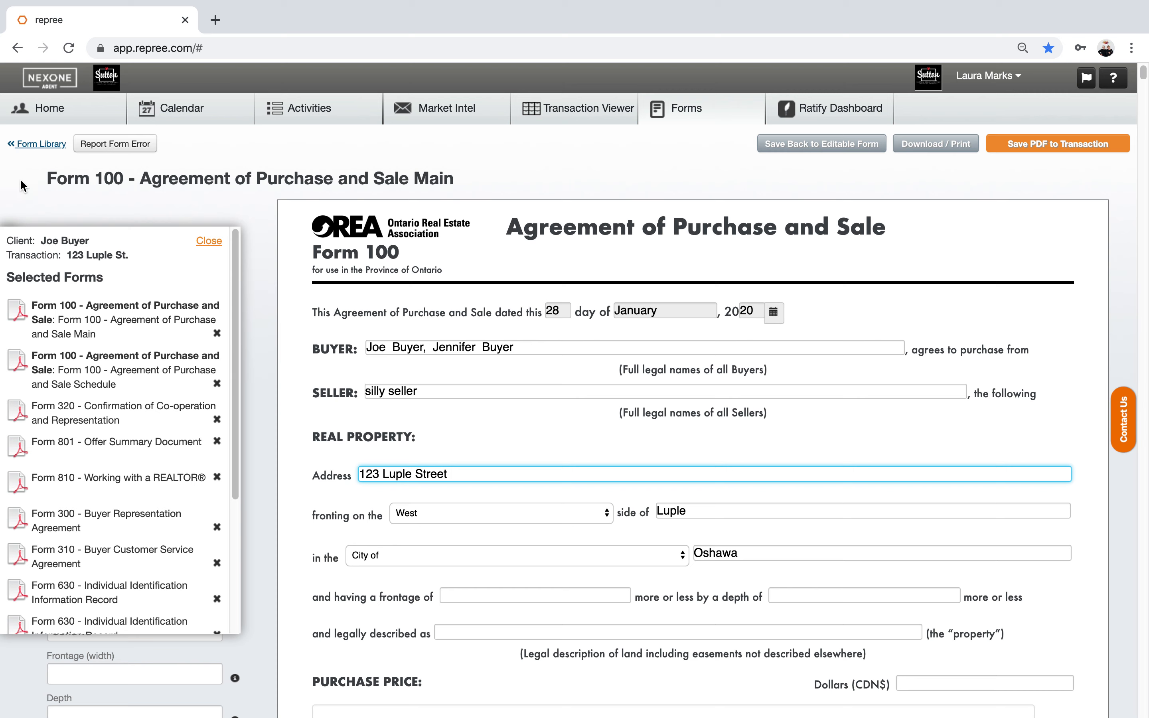
# Return to the form library and run a keyword search for "REgistrant disclosure"
pyautogui.click(42, 147)
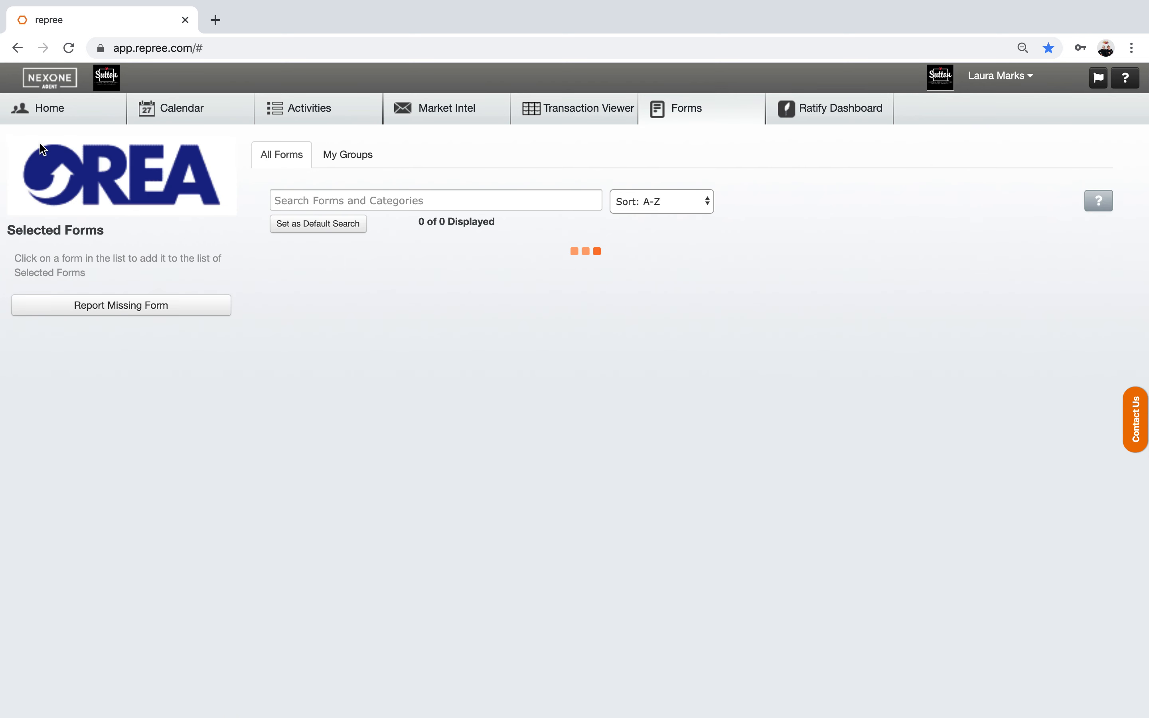
pyautogui.click(295, 192)
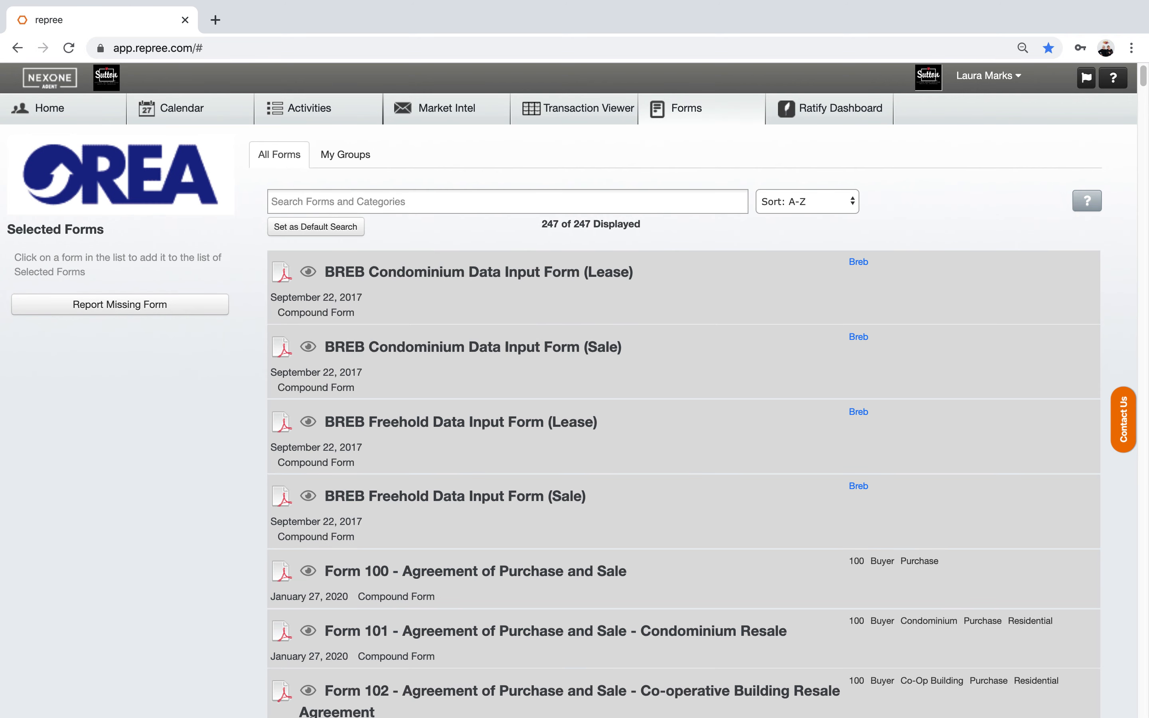
pyautogui.click(301, 204)
pyautogui.write('REg')
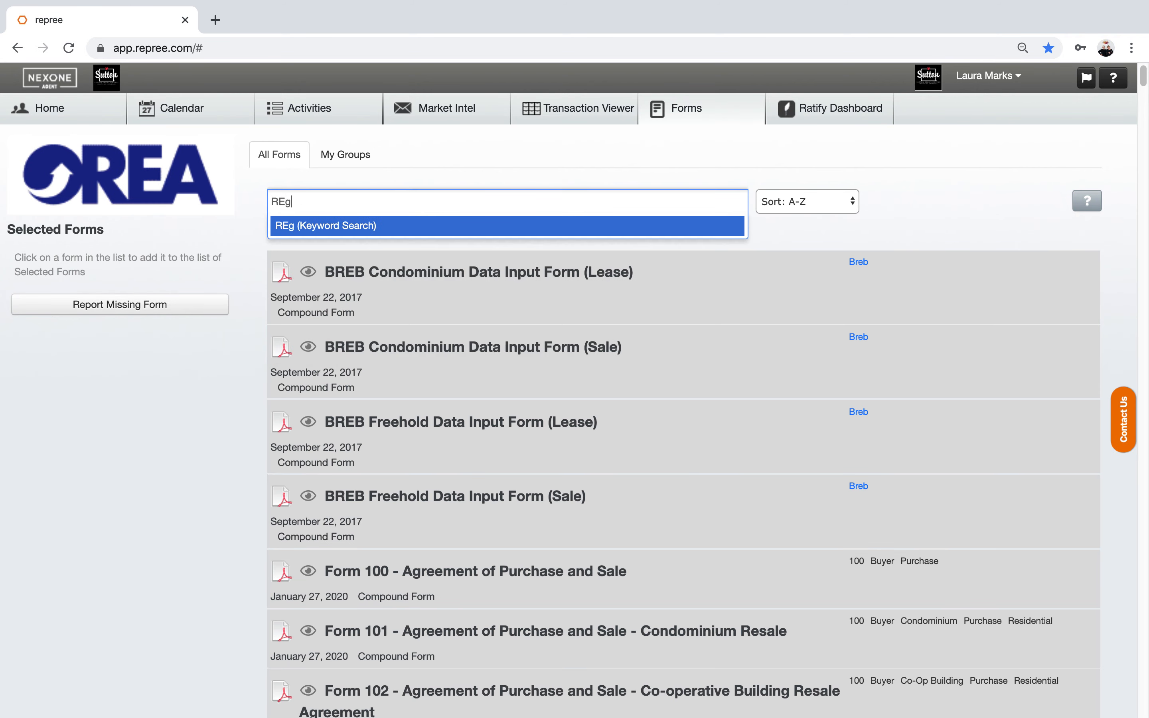
pyautogui.write('istrant')
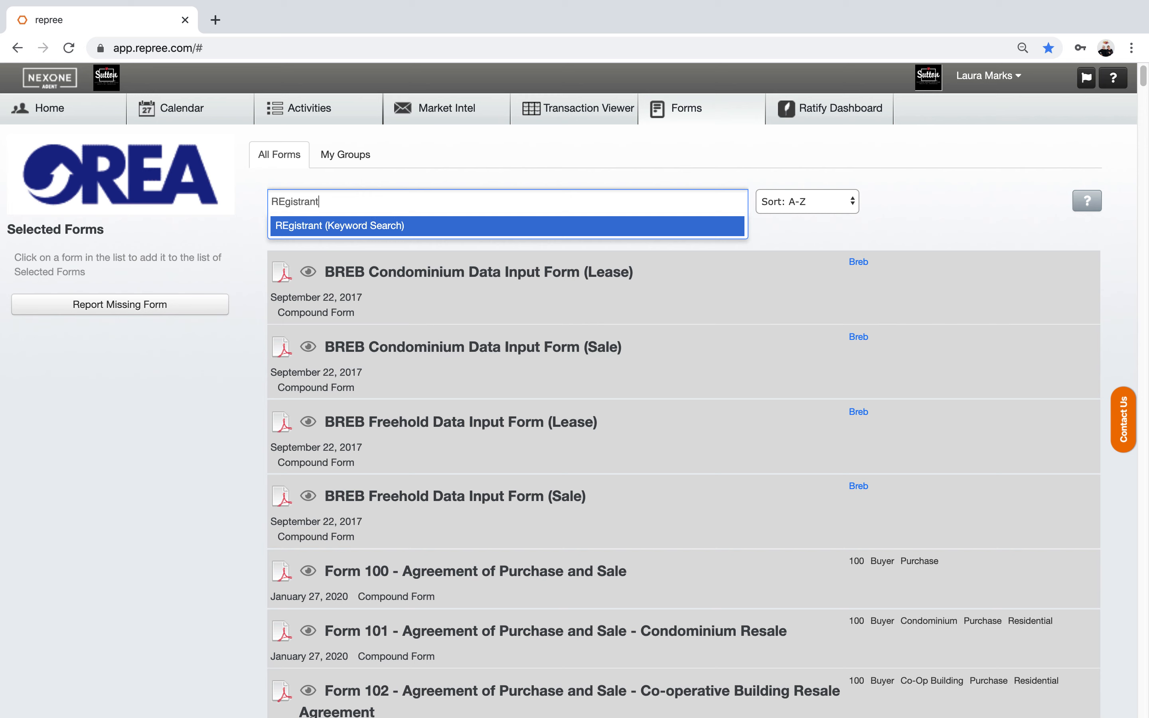
pyautogui.write(' disclose')
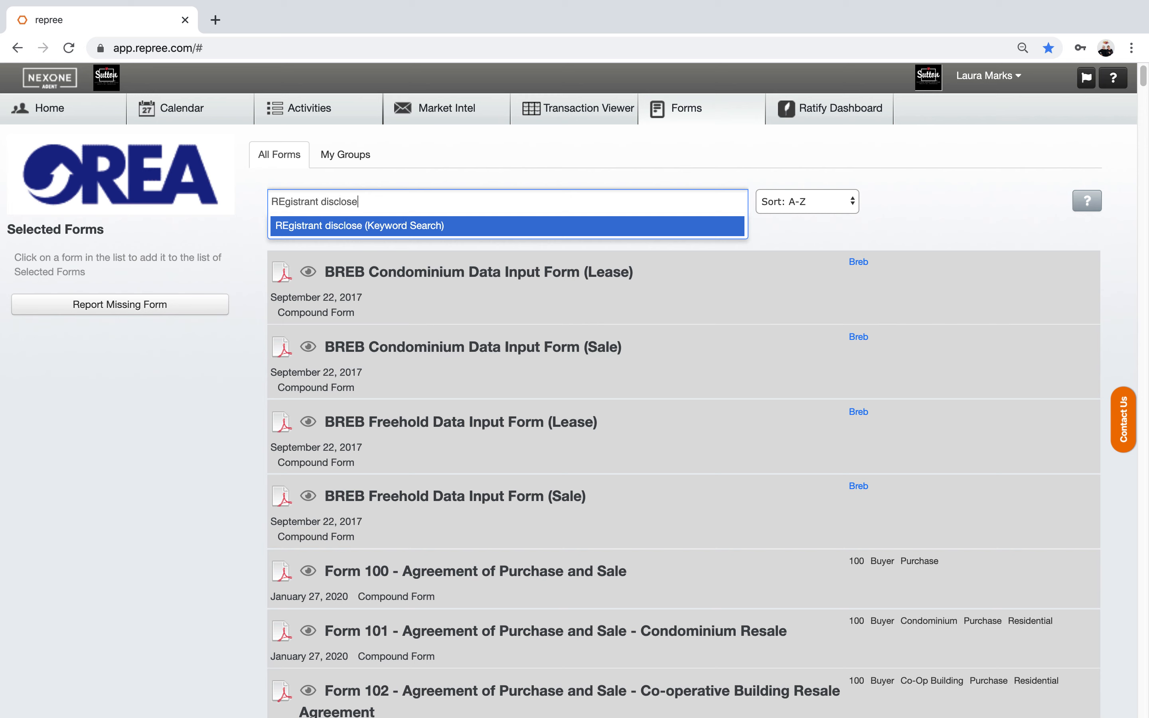
pyautogui.press('BackSpace')
pyautogui.write('ure')
pyautogui.press('Return')
# Select Form 160 - Registrant's Disclosure of Interest and populate it
pyautogui.click(423, 281)
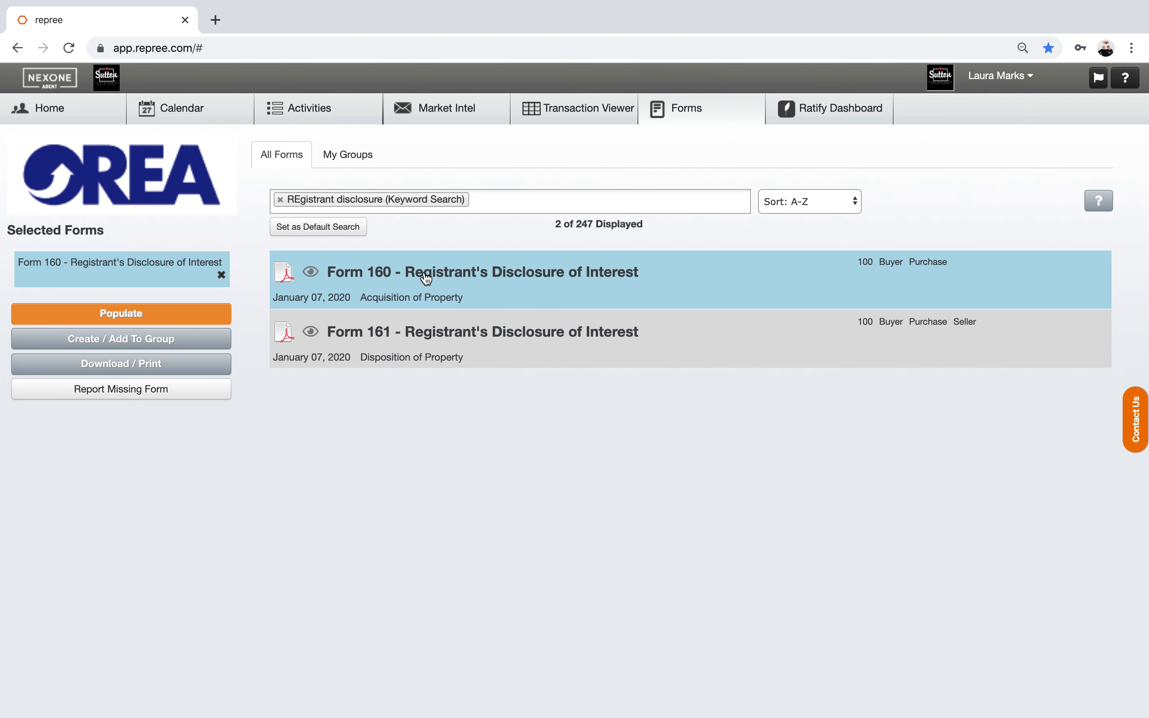
pyautogui.click(123, 315)
pyautogui.click(470, 576)
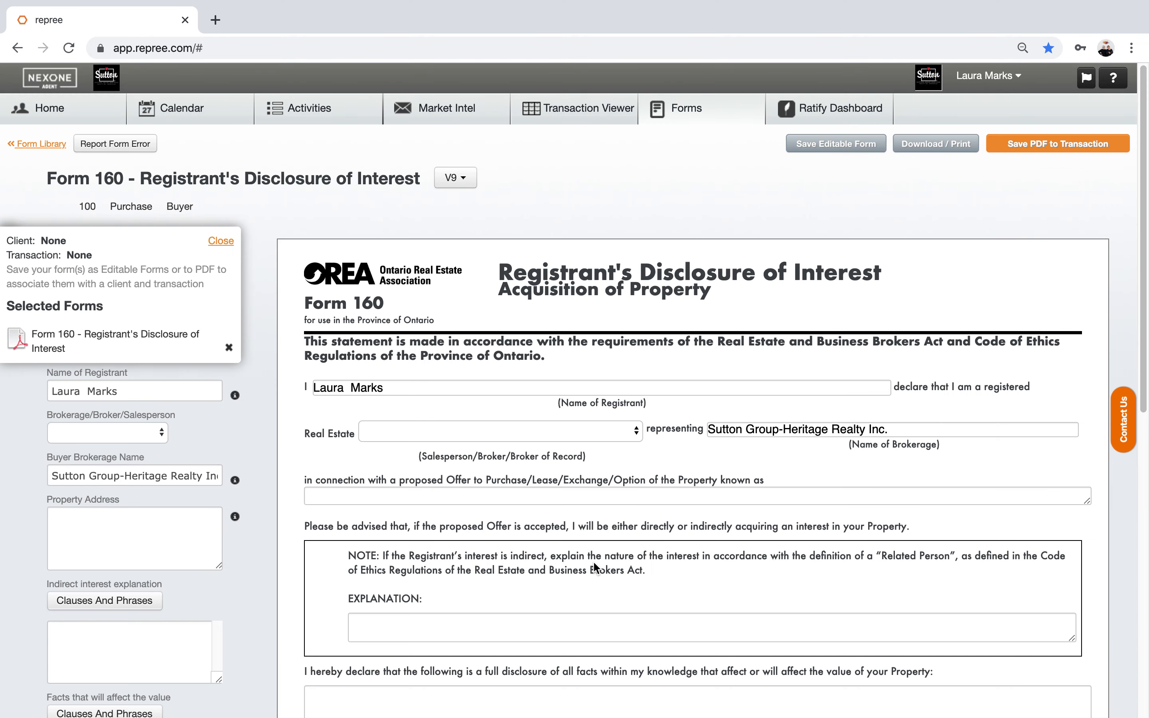
pyautogui.click(392, 436)
pyautogui.click(391, 616)
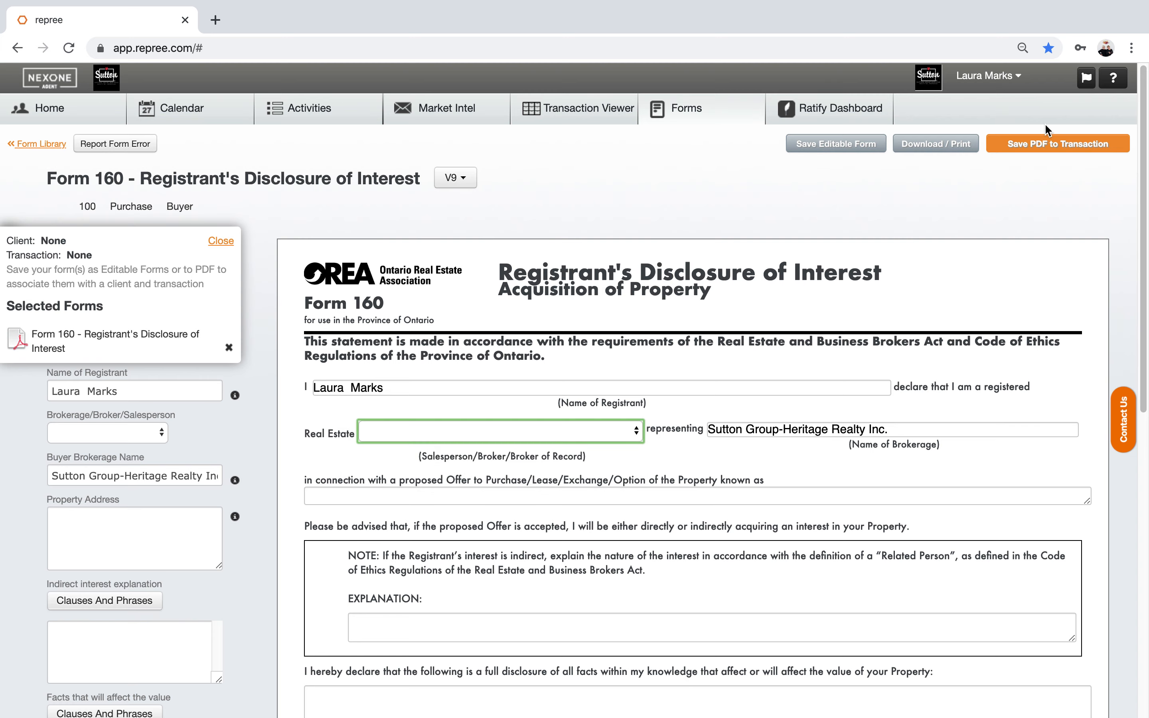
# Save Form 160 as a PDF to the buyer client's house transaction
pyautogui.click(1047, 143)
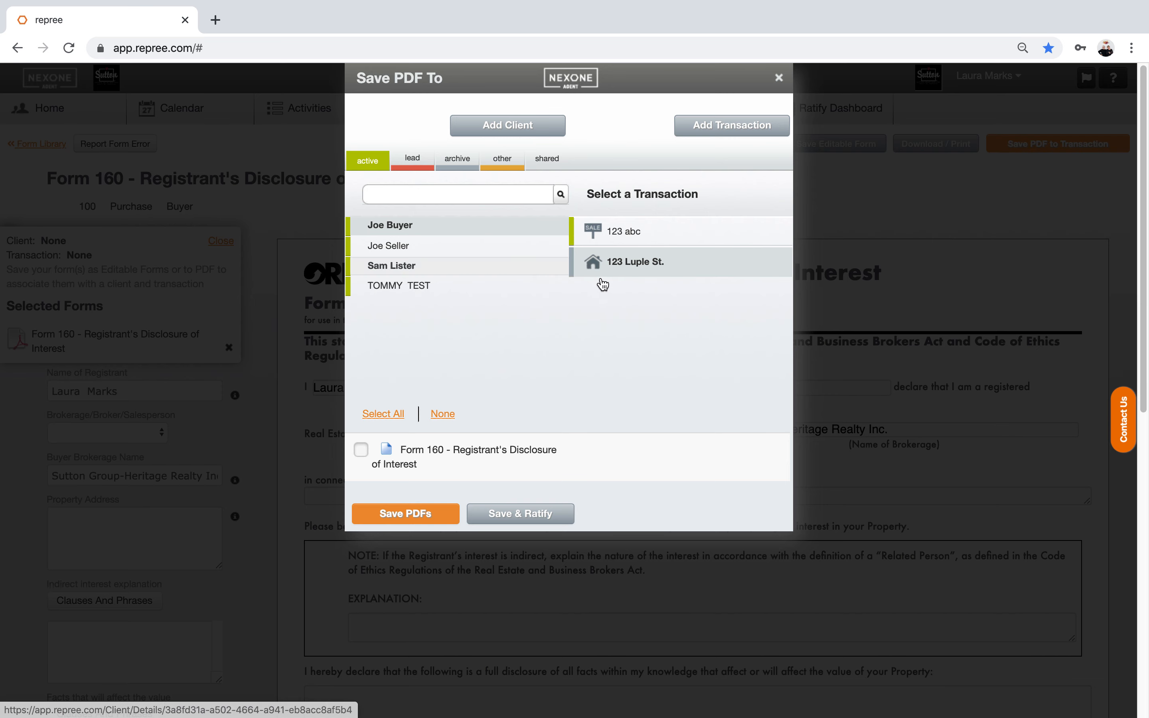
pyautogui.click(361, 453)
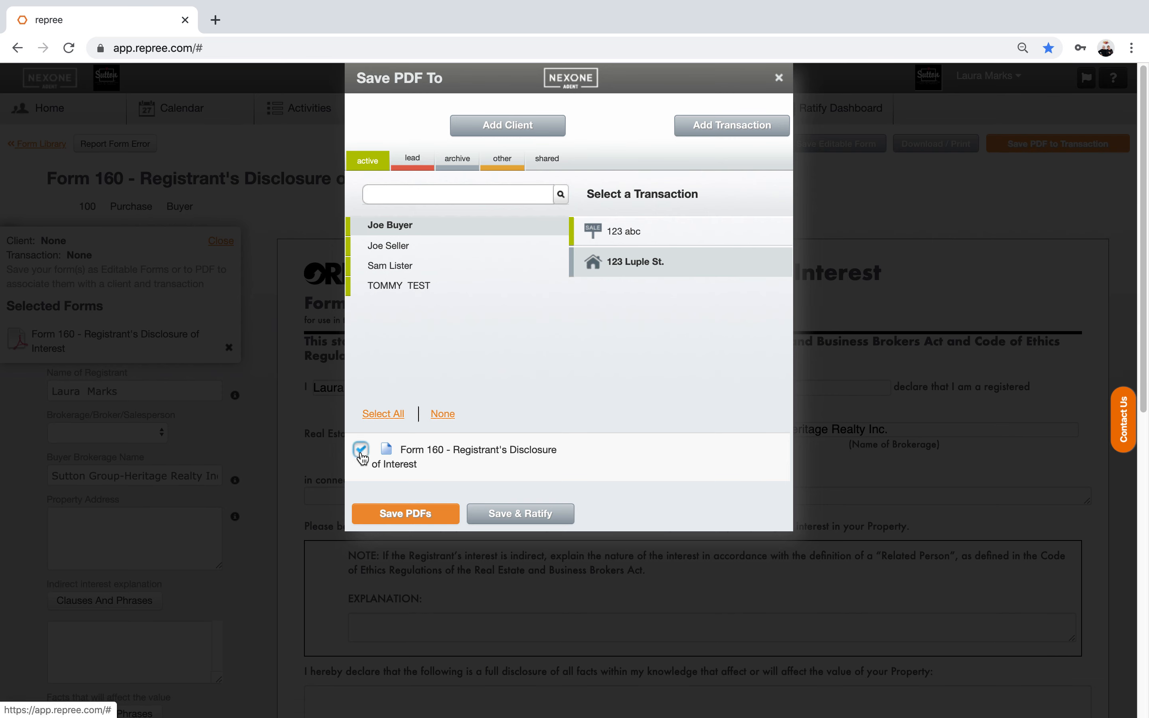
pyautogui.click(379, 517)
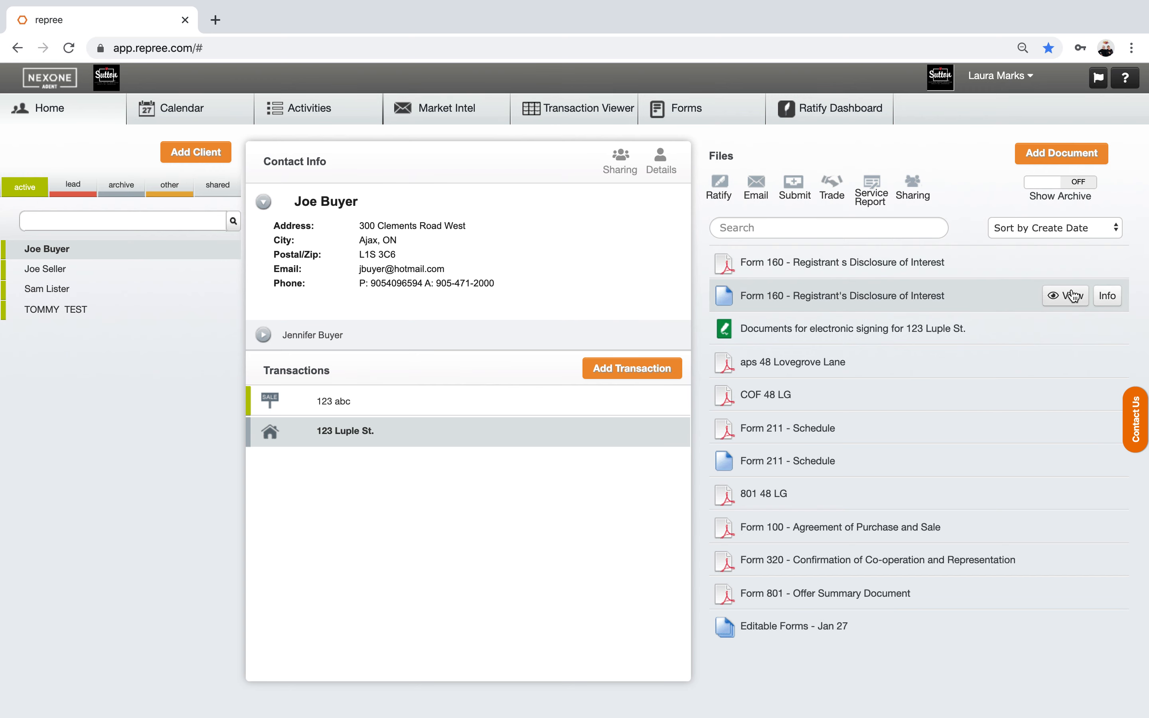
# View the editable version of Form 160 from the transaction's files and return to the home page
pyautogui.click(1072, 297)
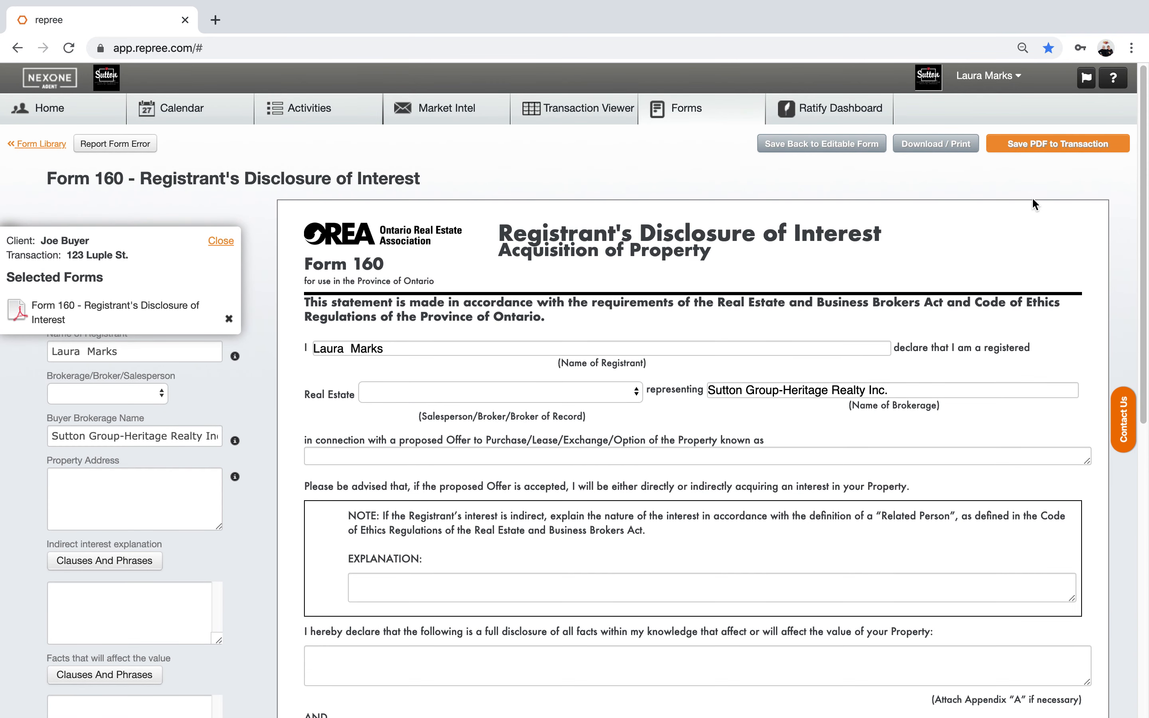
pyautogui.click(42, 112)
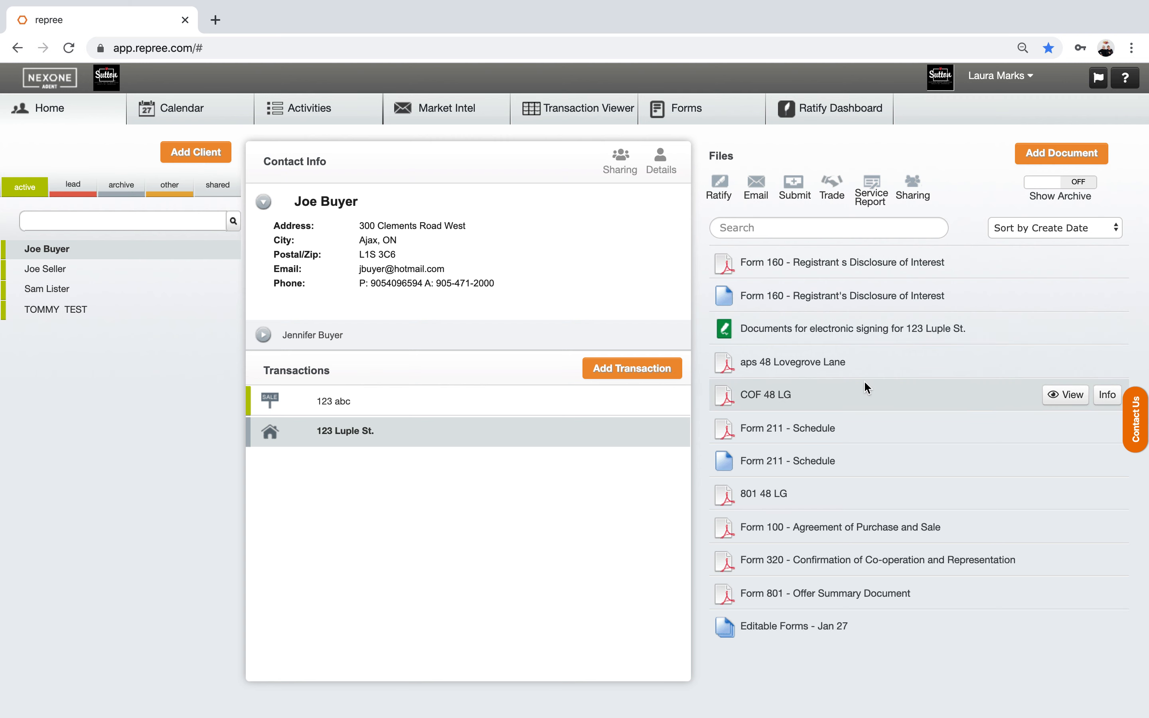
pyautogui.click(1040, 156)
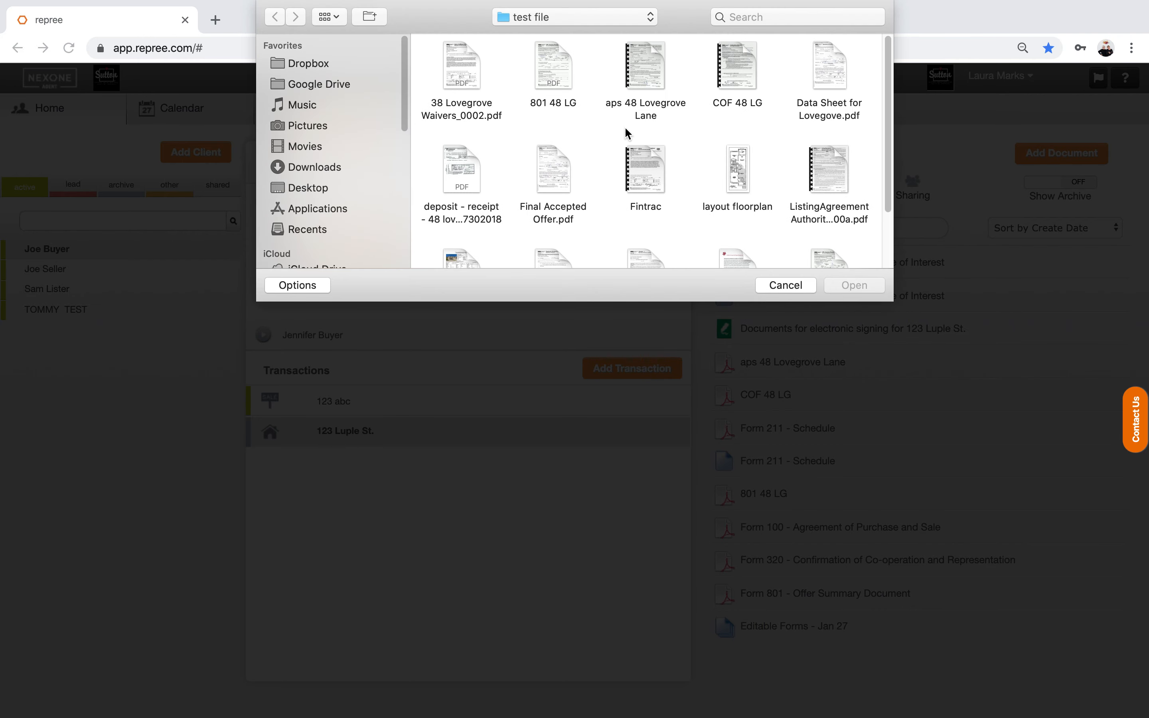
pyautogui.click(794, 285)
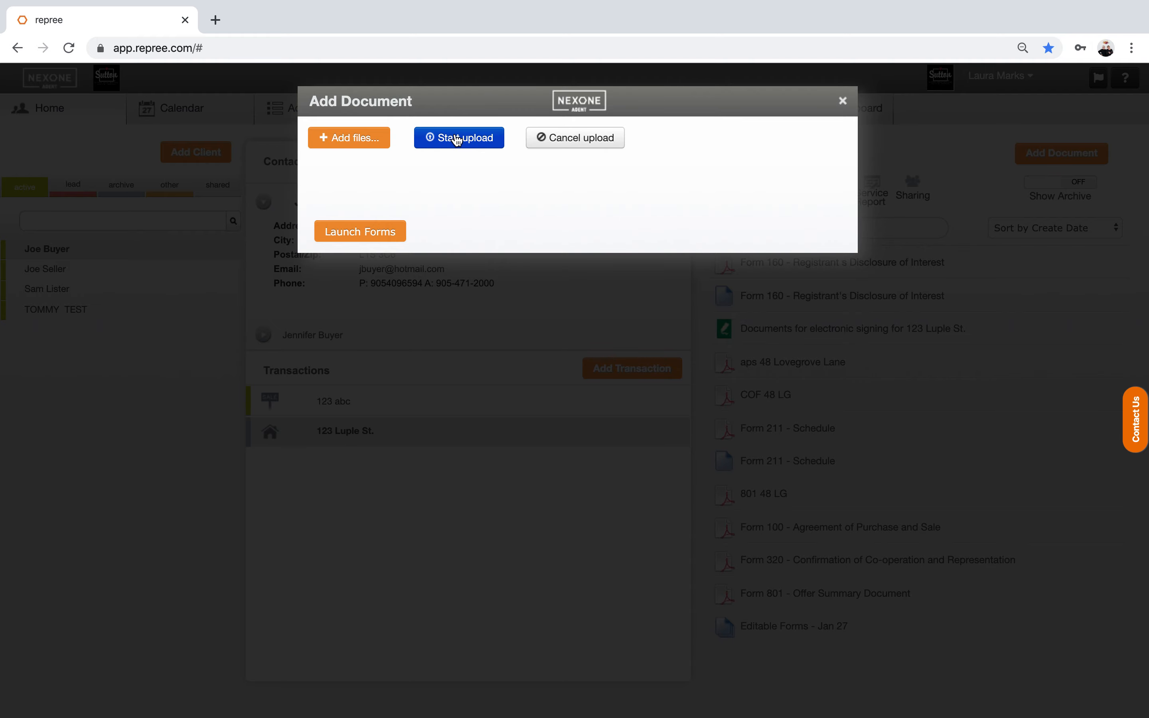
pyautogui.click(842, 100)
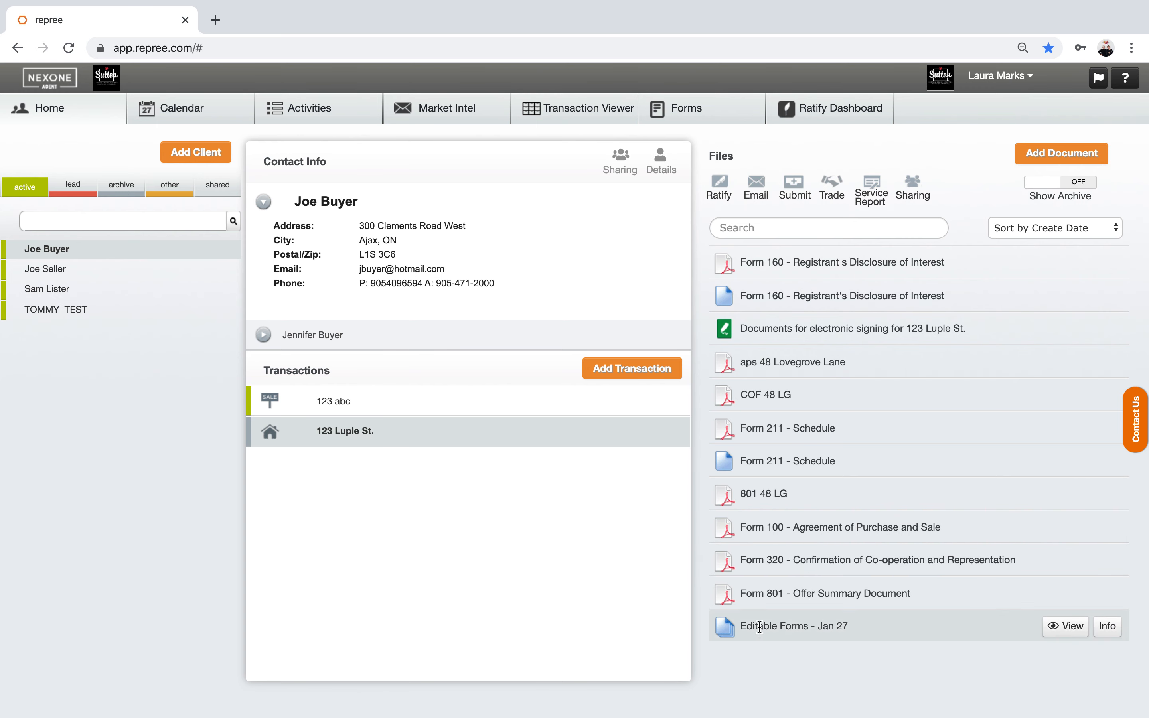
# Open the "Editable Forms - Jan 27" file from the transaction's files and reload the page
pyautogui.click(1071, 631)
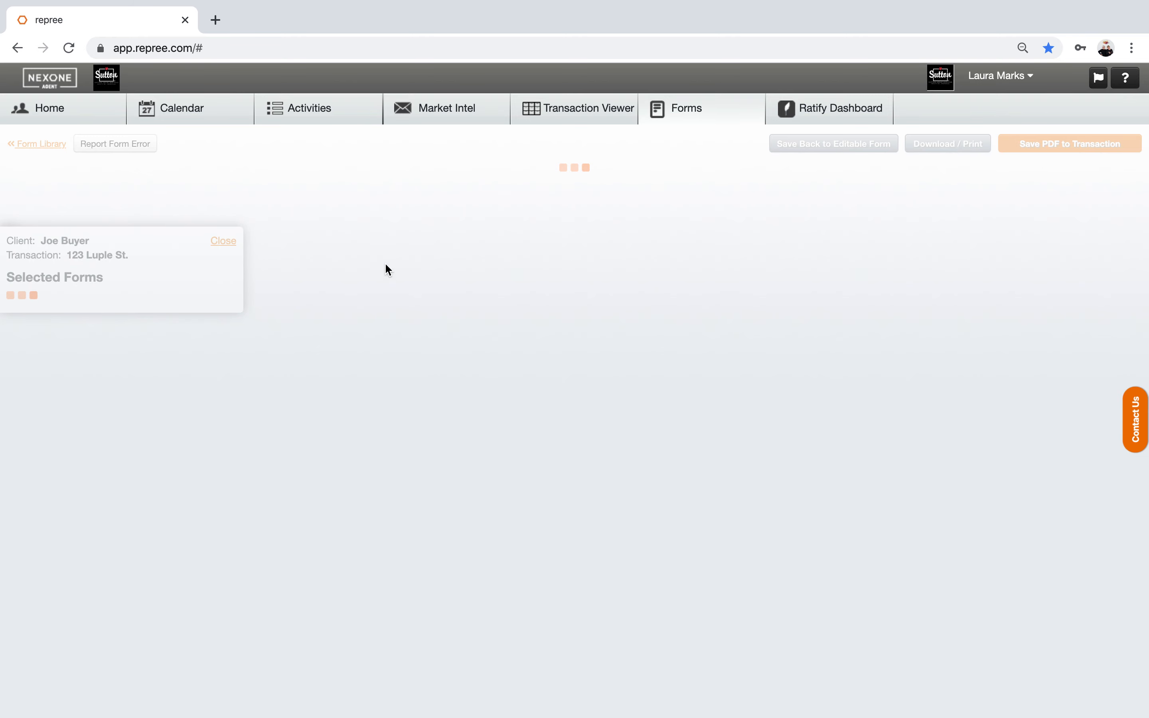
pyautogui.click(68, 48)
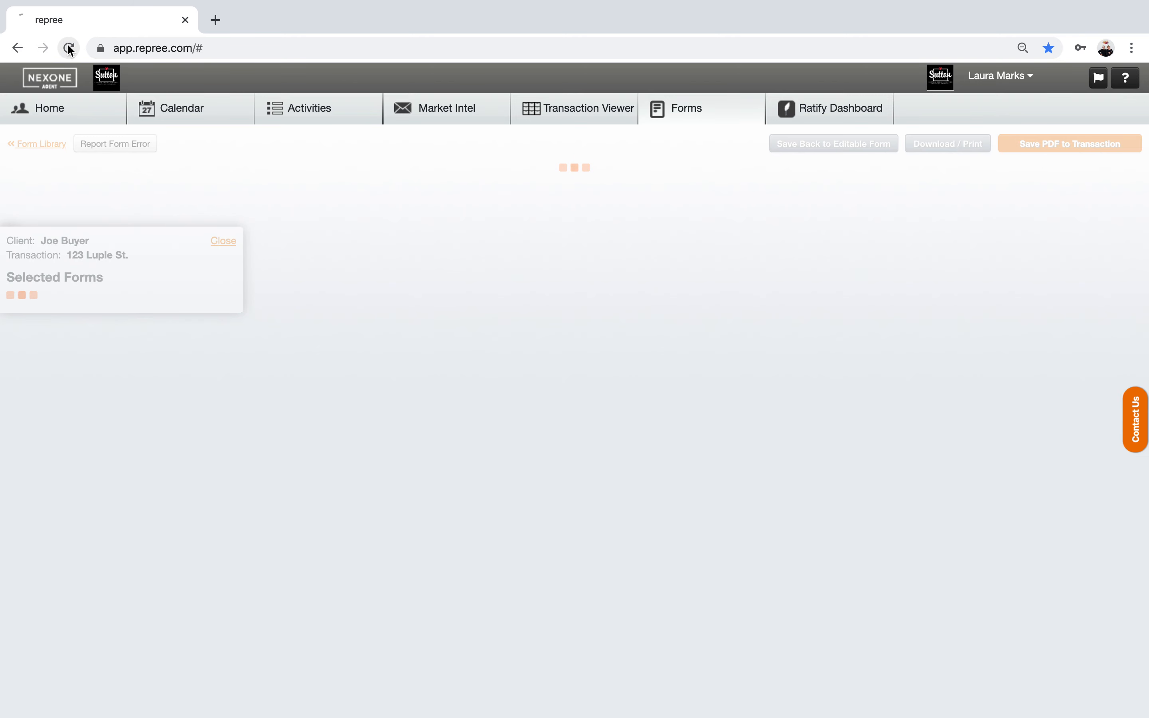